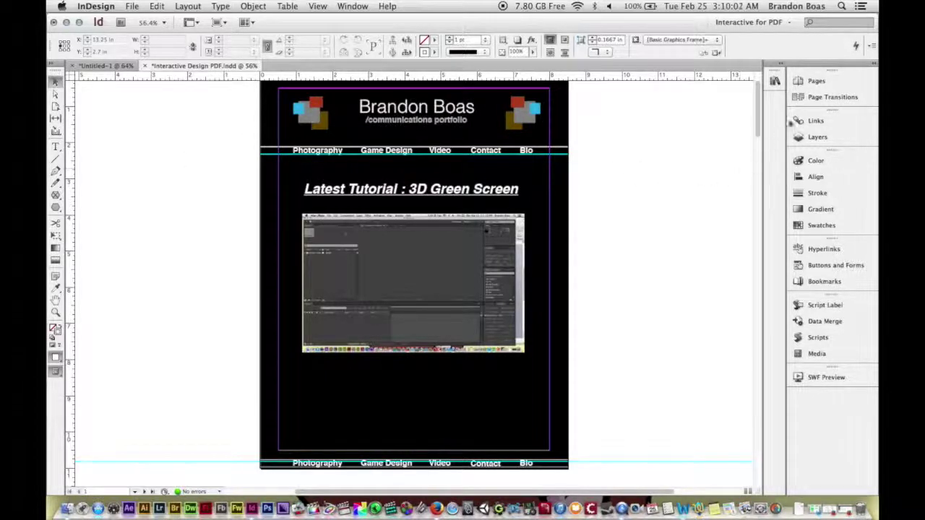
Step: Open the Port-Portfolio master, select the Video nav text, and start a new hyperlink for it
{"action": "left_click", "coordinate": [813, 84]}
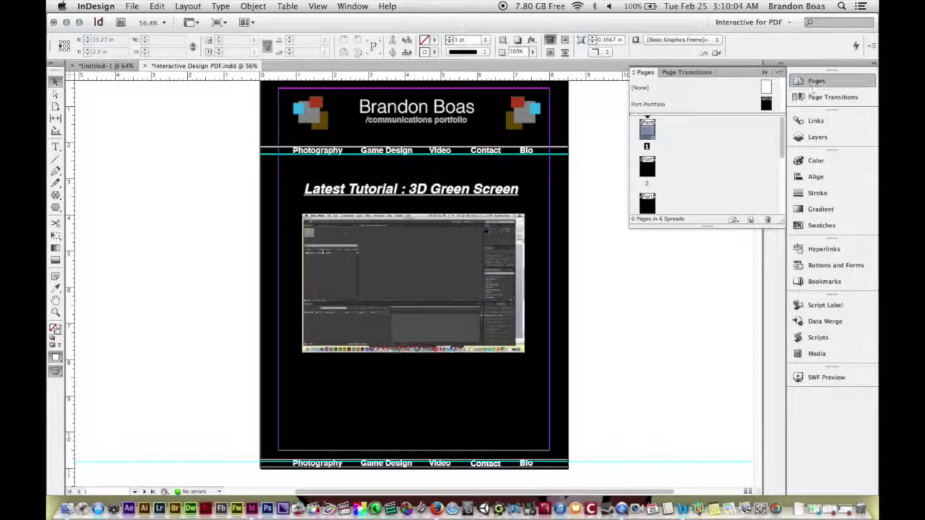
{"action": "double_click", "coordinate": [766, 106]}
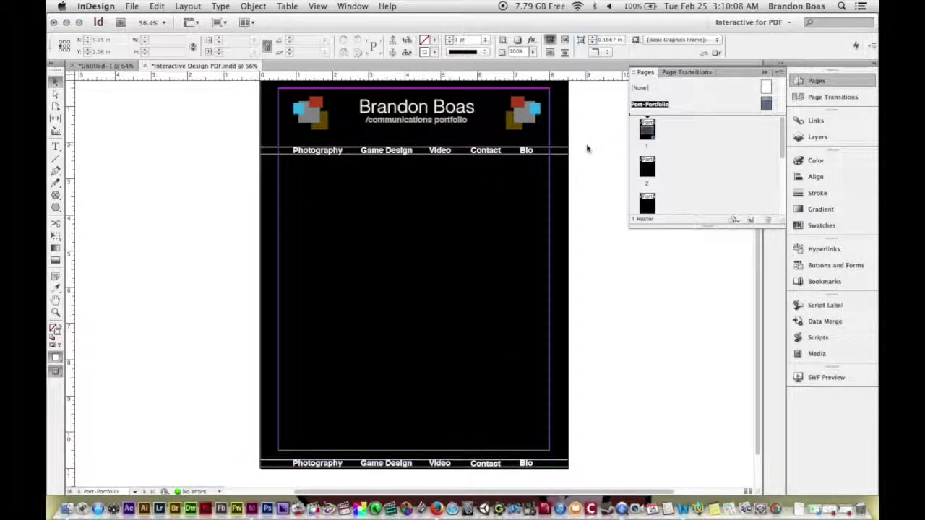
{"action": "left_click", "coordinate": [440, 151]}
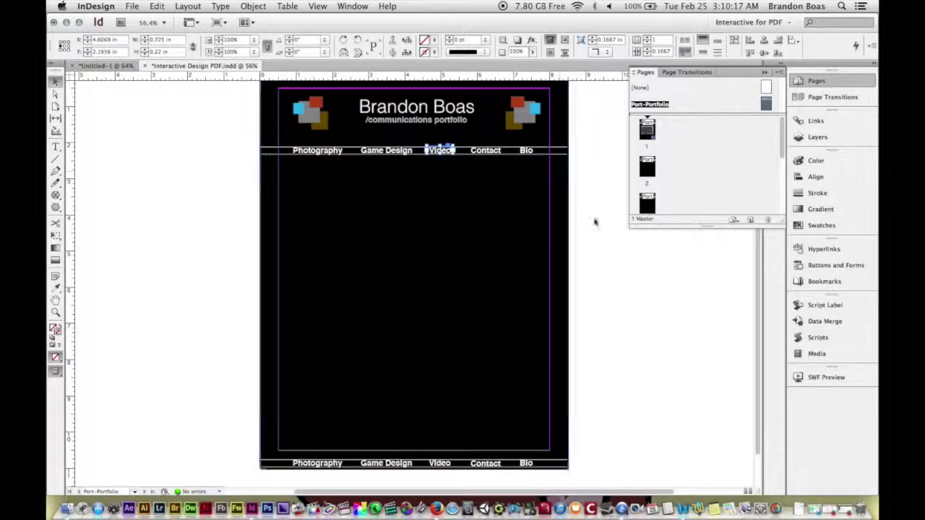
{"action": "left_click", "coordinate": [824, 250]}
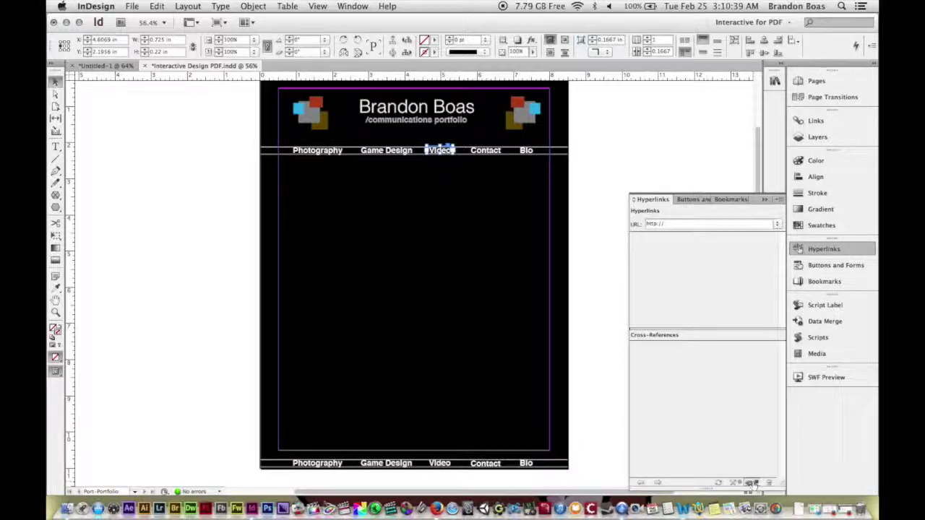
{"action": "left_click", "coordinate": [751, 484]}
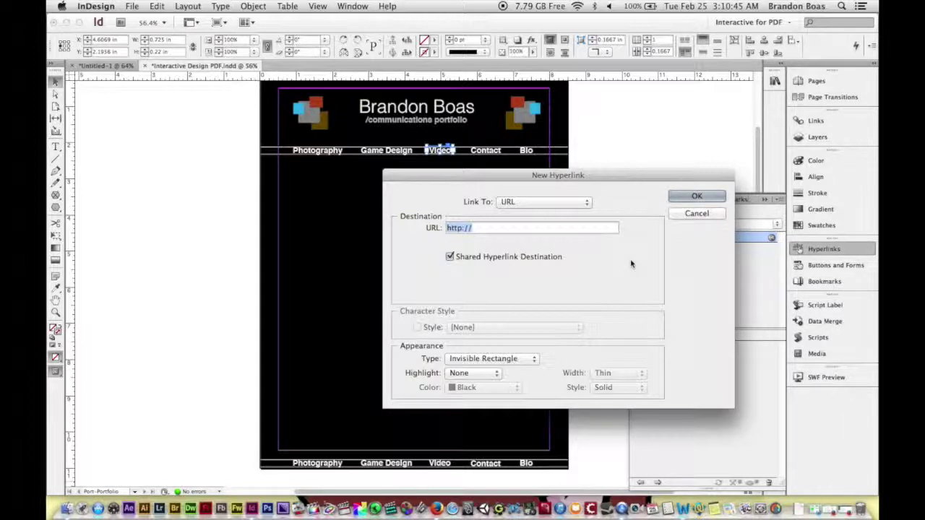
Step: Point the Video hyperlink to Page 4 with Fit in Window zoom and confirm it
{"action": "left_click", "coordinate": [586, 204]}
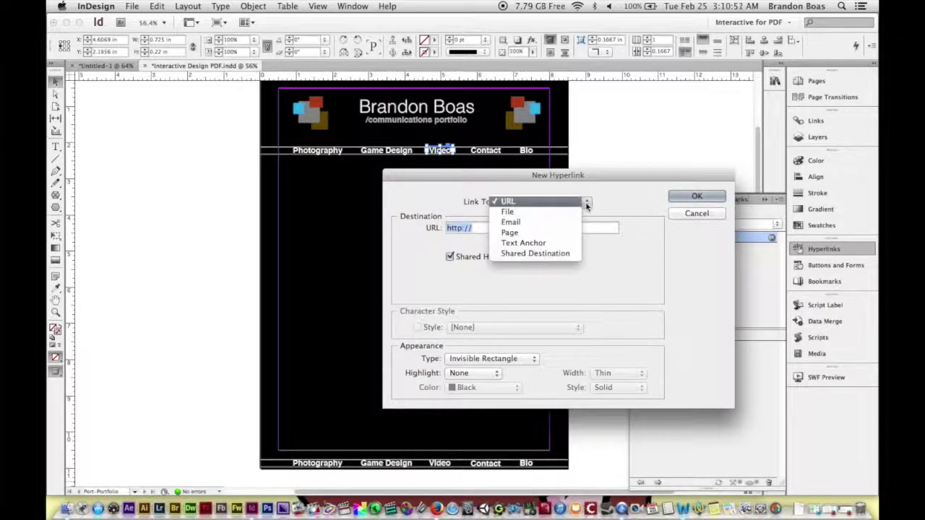
{"action": "left_click", "coordinate": [550, 231]}
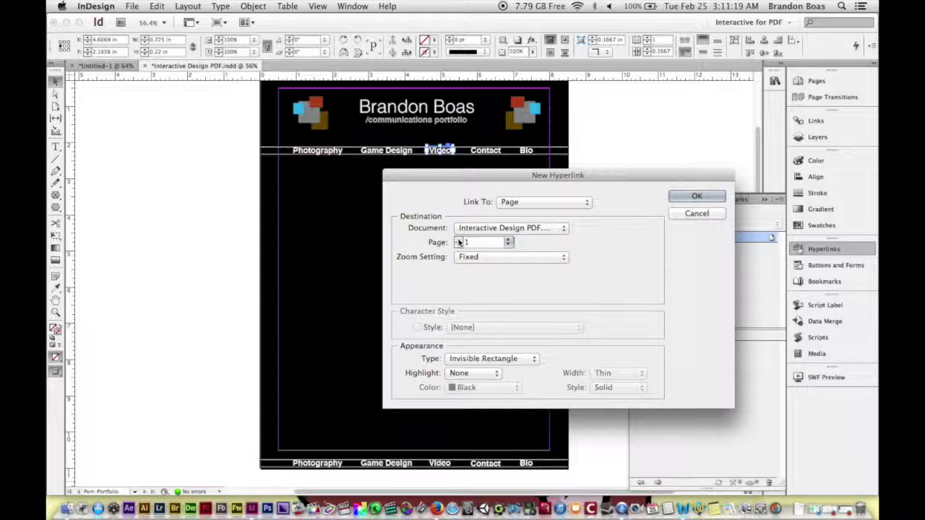
{"action": "double_click", "coordinate": [458, 242]}
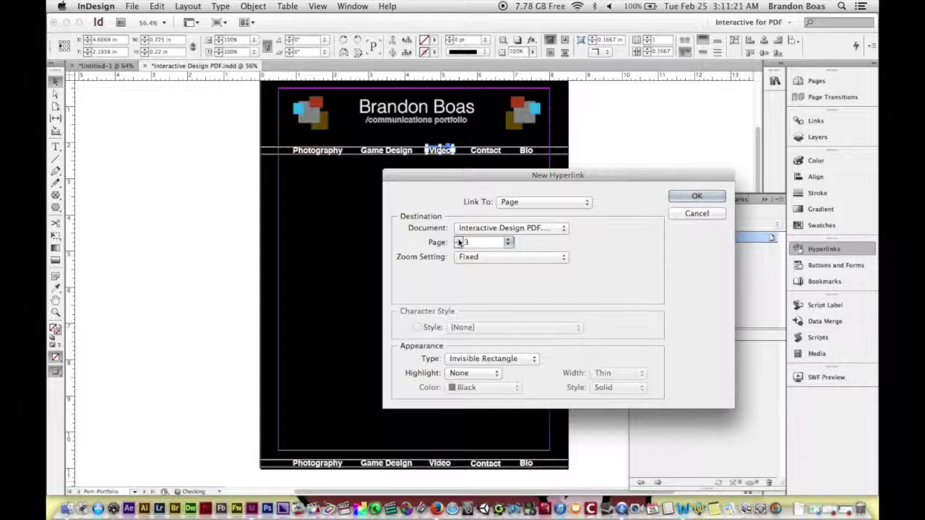
{"action": "type", "text": "4"}
{"action": "left_click", "coordinate": [528, 261]}
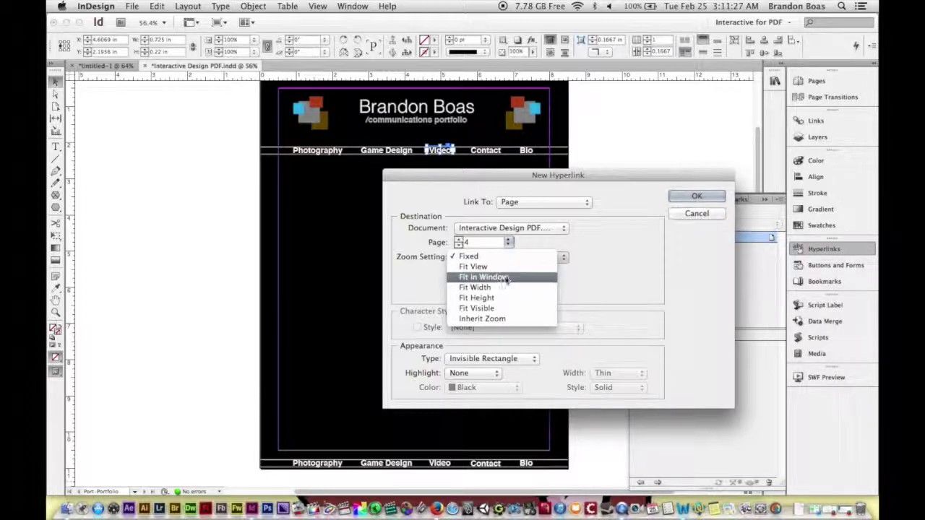
{"action": "left_click", "coordinate": [505, 279]}
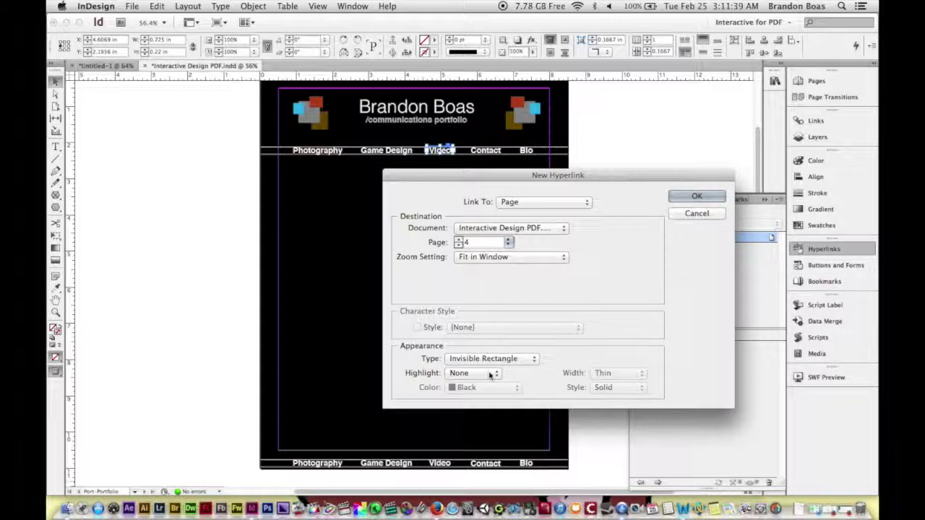
{"action": "left_click", "coordinate": [677, 198]}
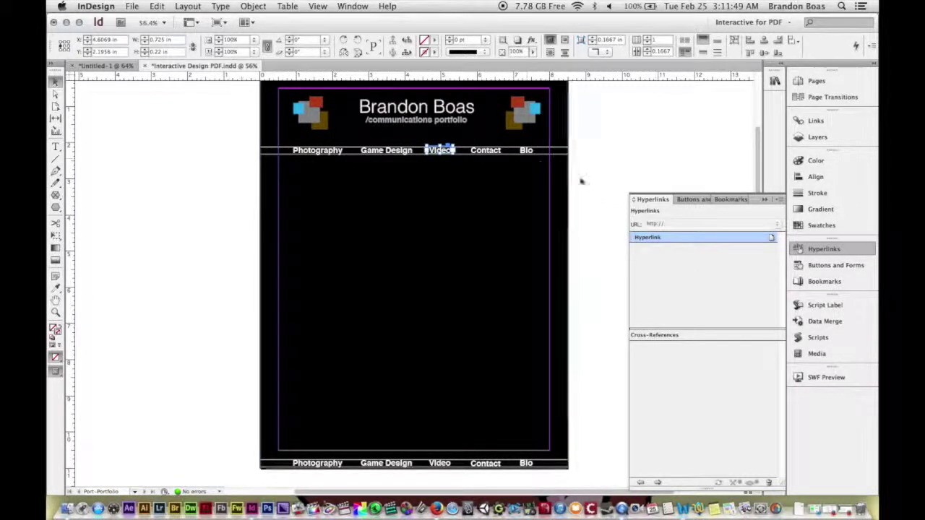
Step: Go to page 6, the Bio page, and select the Facebook icon
{"action": "left_click", "coordinate": [765, 199]}
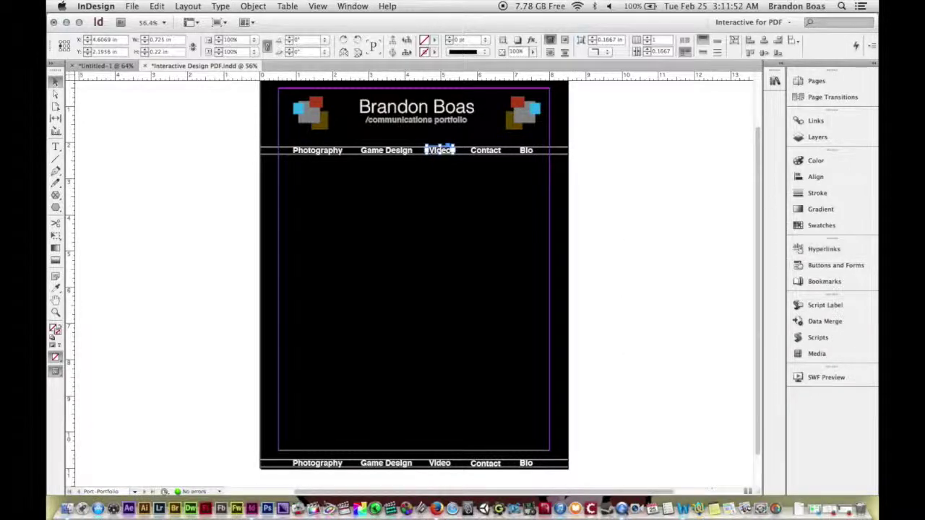
{"action": "left_click", "coordinate": [814, 83]}
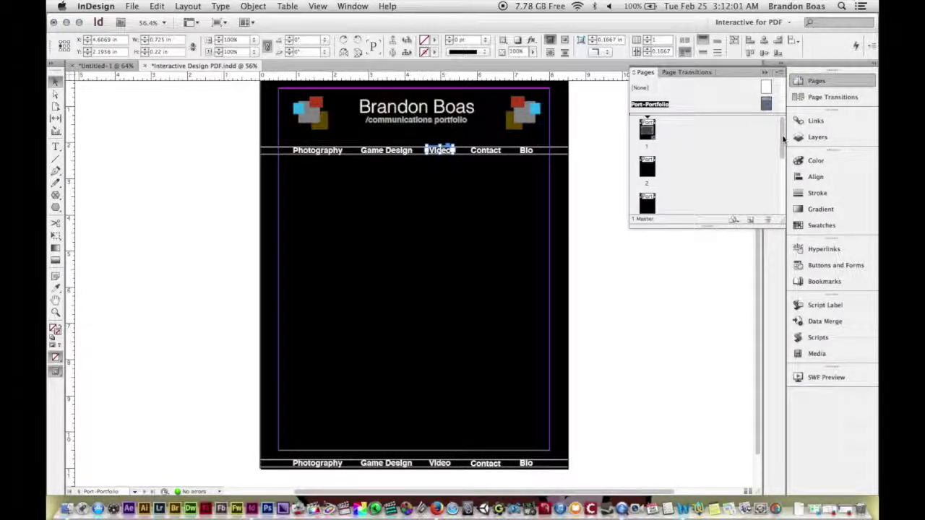
{"action": "left_click_drag", "start_coordinate": [783, 138], "coordinate": [789, 203]}
{"action": "double_click", "coordinate": [646, 188]}
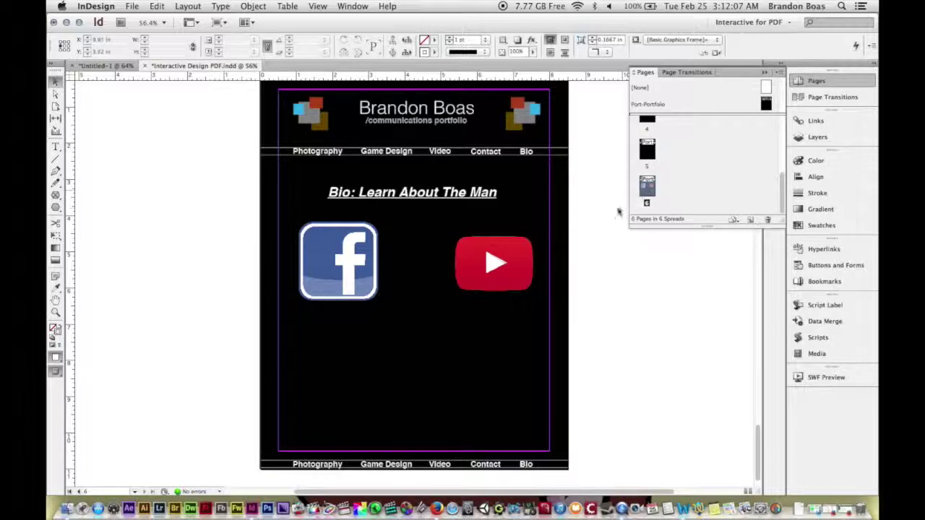
{"action": "left_click", "coordinate": [502, 228]}
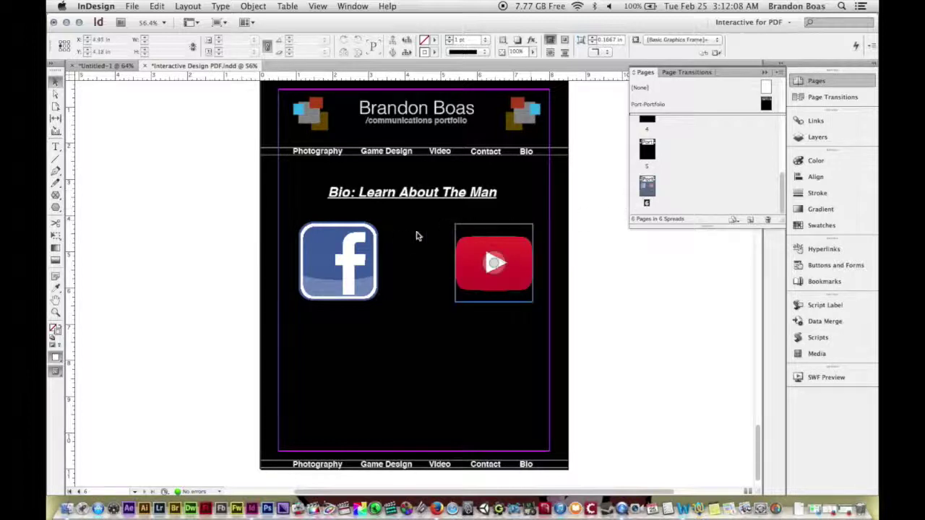
{"action": "left_click", "coordinate": [336, 257]}
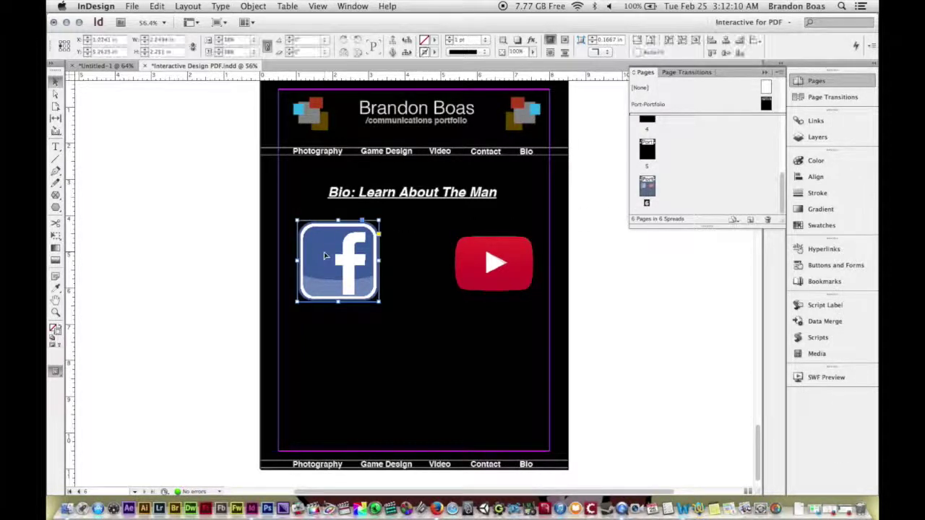
Step: Start a new hyperlink for the Facebook icon with Link To set to URL
{"action": "left_click", "coordinate": [811, 249]}
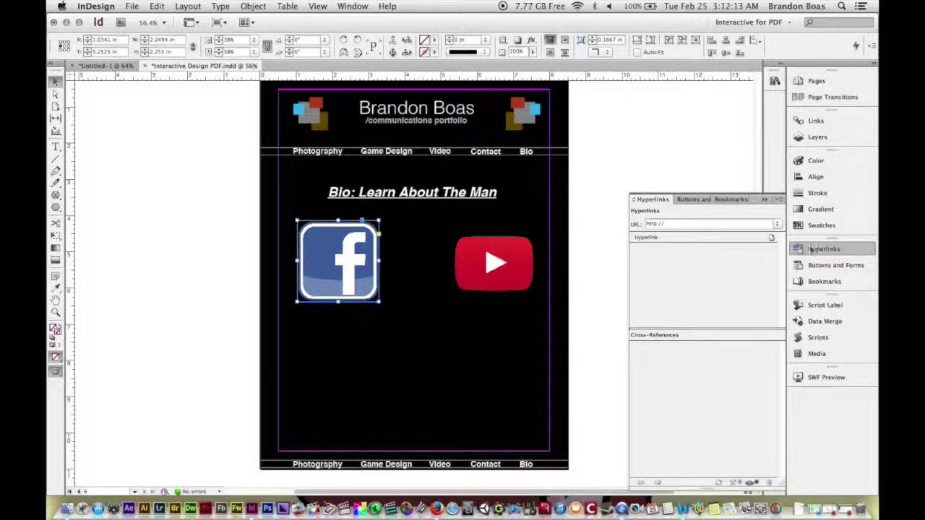
{"action": "left_click", "coordinate": [752, 481]}
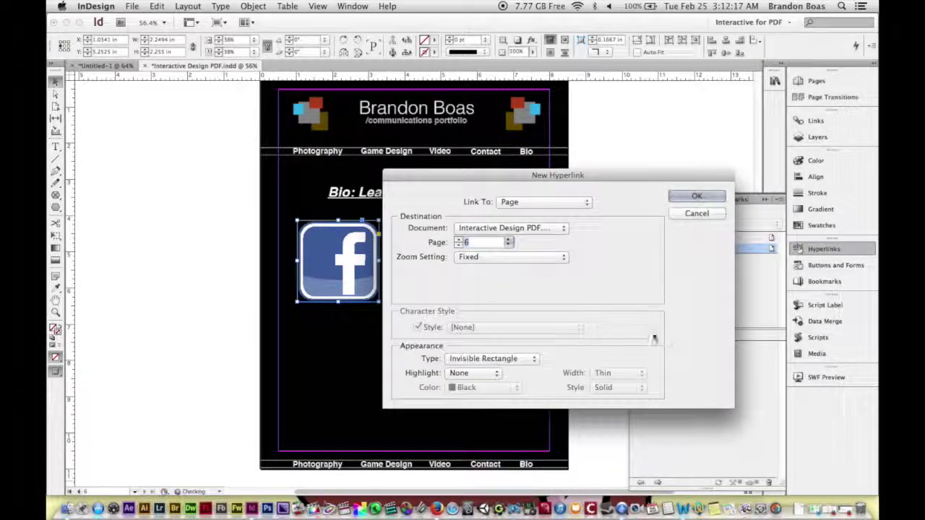
{"action": "left_click", "coordinate": [569, 204]}
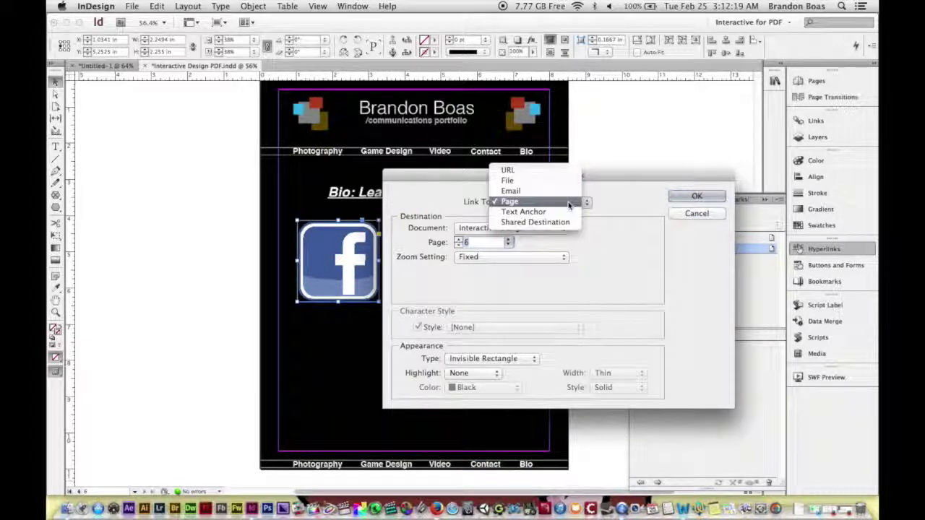
{"action": "left_click", "coordinate": [537, 172]}
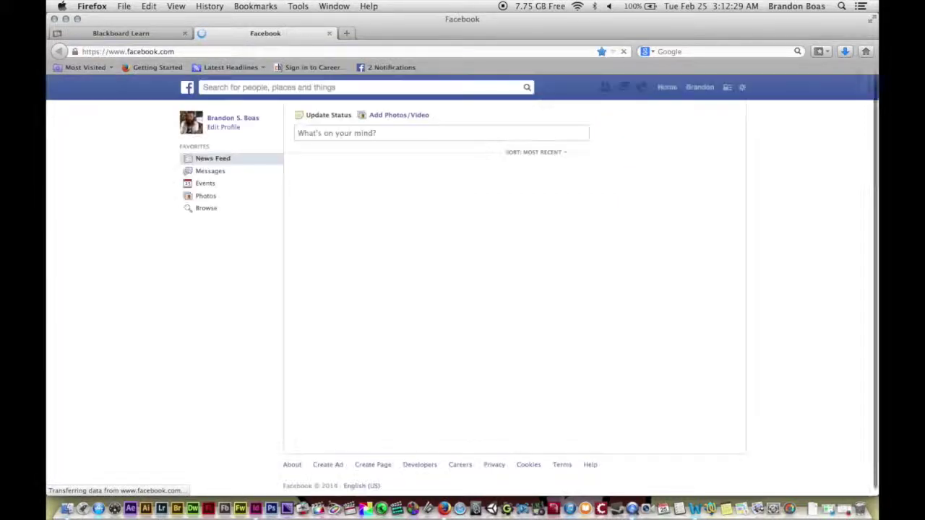
Step: Open the Facebook profile page in Firefox, copy its web address, and minimize the browser
{"action": "left_click", "coordinate": [227, 119]}
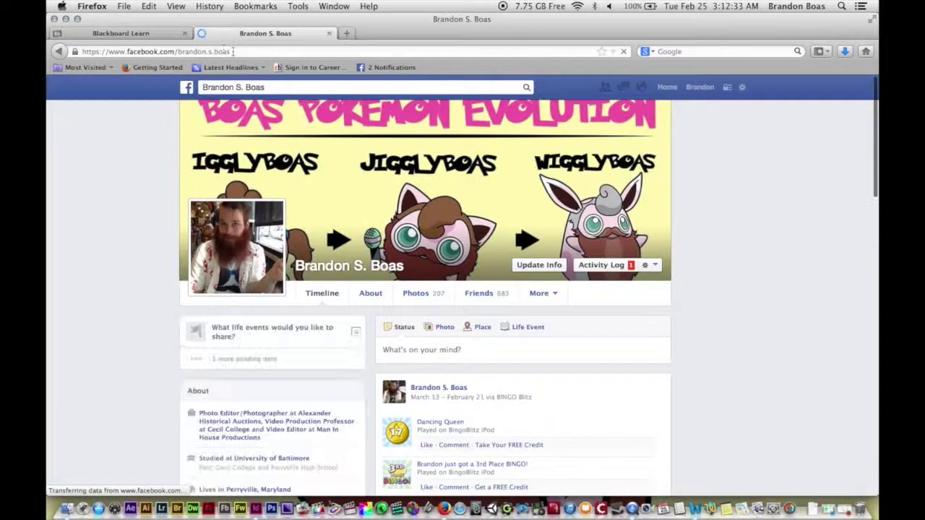
{"action": "left_click", "coordinate": [233, 51]}
{"action": "key", "text": "super+c"}
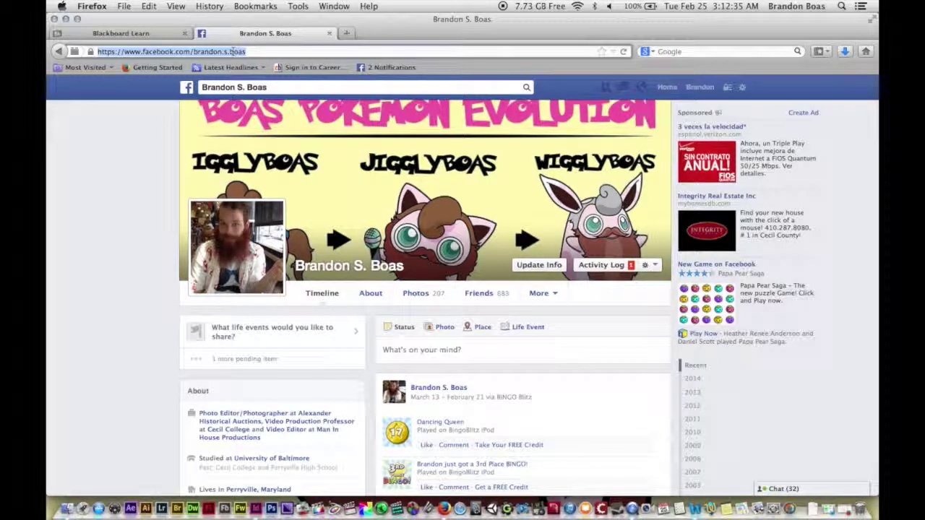
{"action": "left_click", "coordinate": [66, 19]}
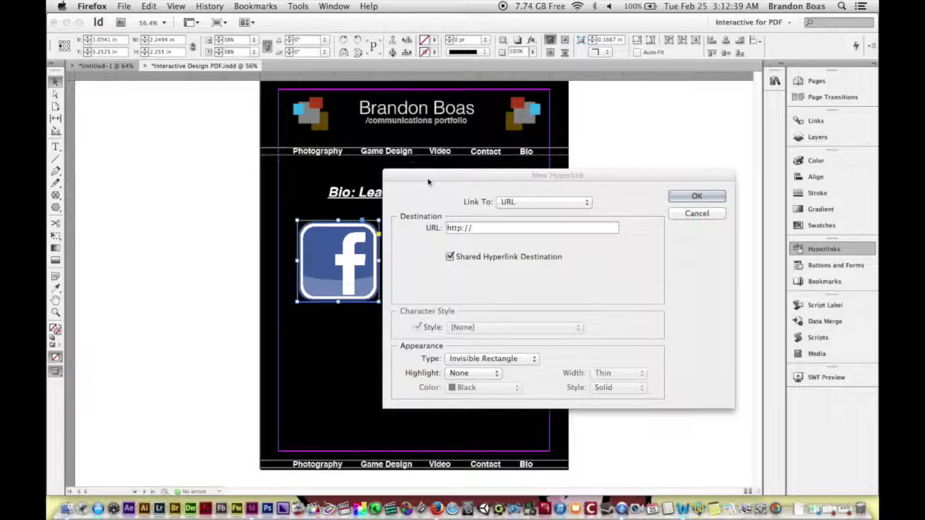
{"action": "left_click", "coordinate": [428, 182]}
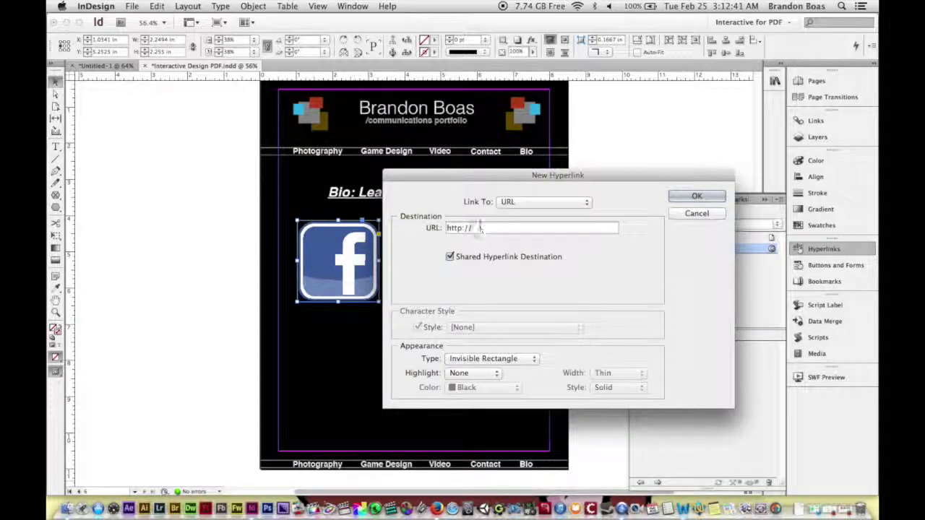
{"action": "left_click_drag", "start_coordinate": [480, 227], "coordinate": [425, 225]}
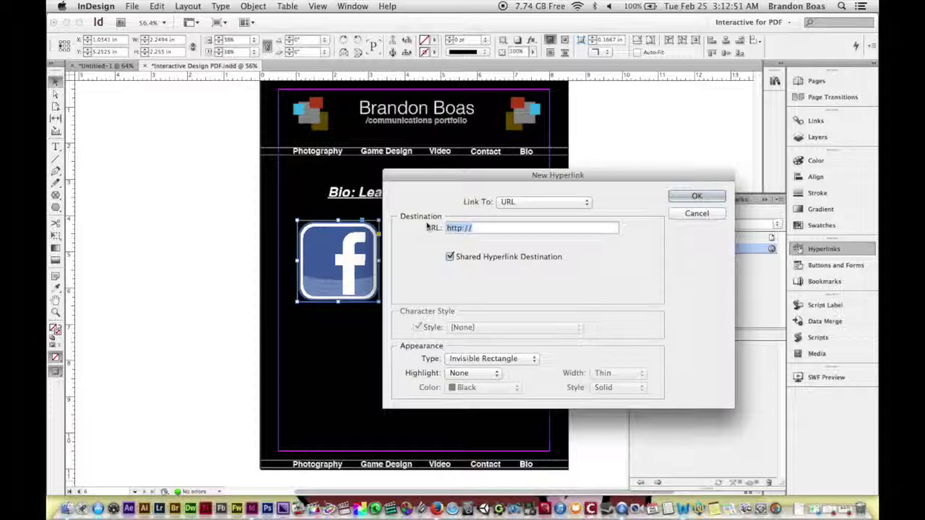
{"action": "key", "text": "super+v"}
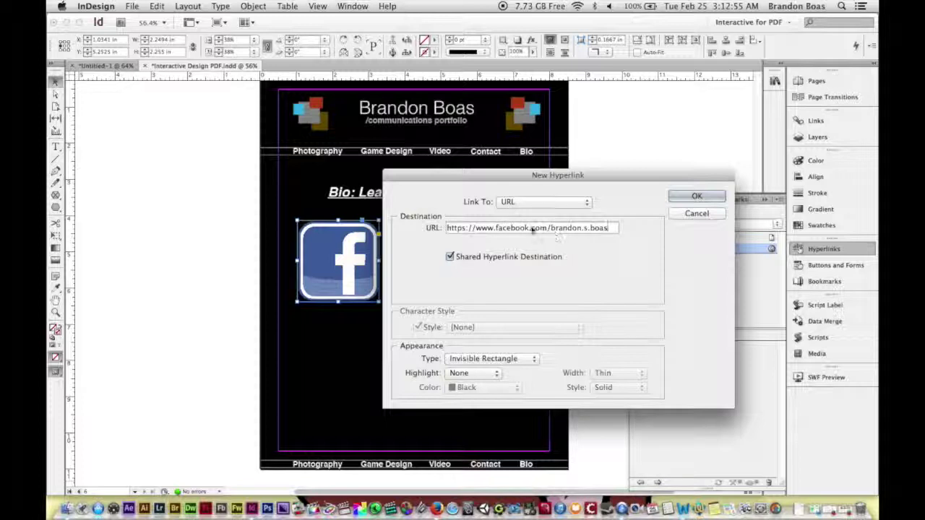
{"action": "left_click", "coordinate": [694, 196]}
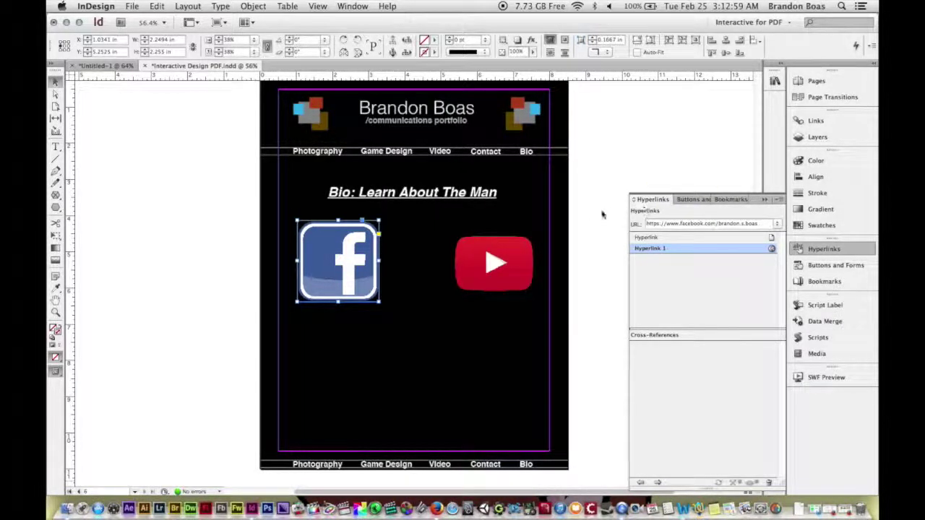
Step: Select the YouTube icon and start a new hyperlink for it in the browser-ready dialog
{"action": "left_click", "coordinate": [479, 260]}
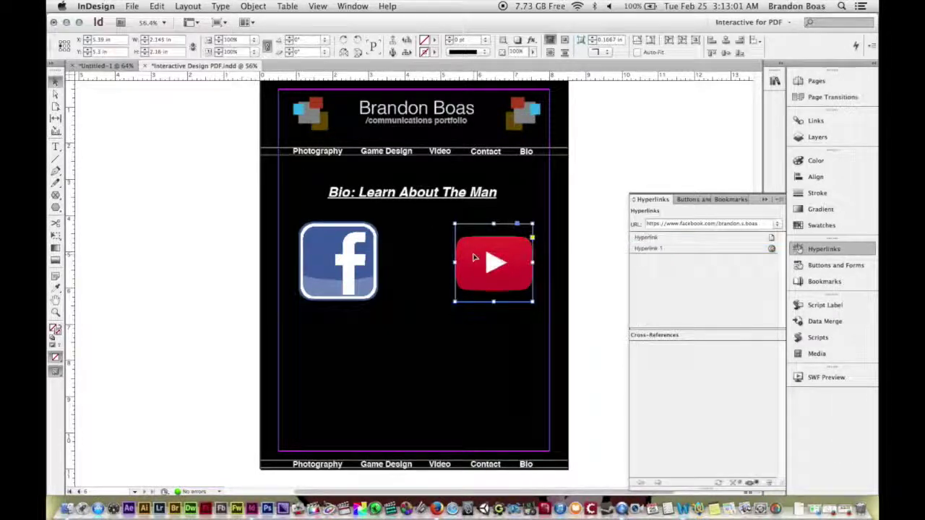
{"action": "left_click", "coordinate": [752, 482]}
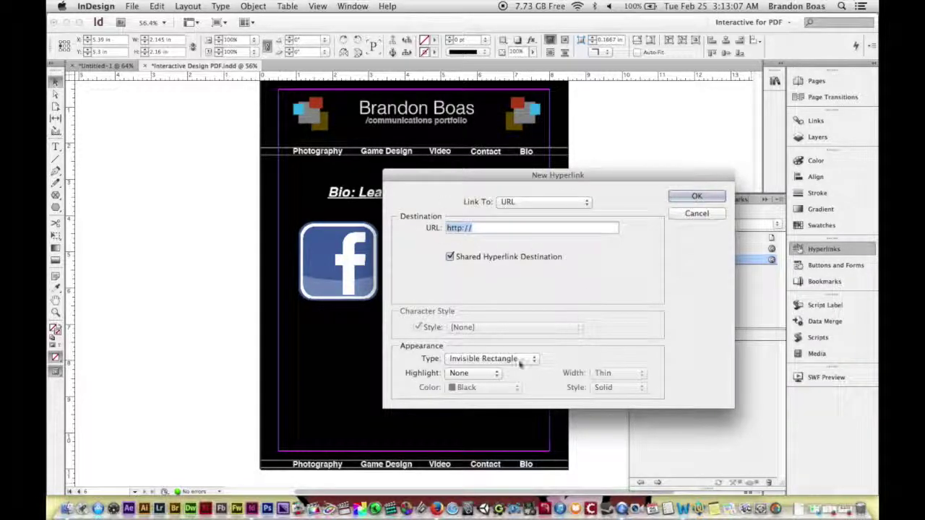
{"action": "left_click", "coordinate": [435, 501]}
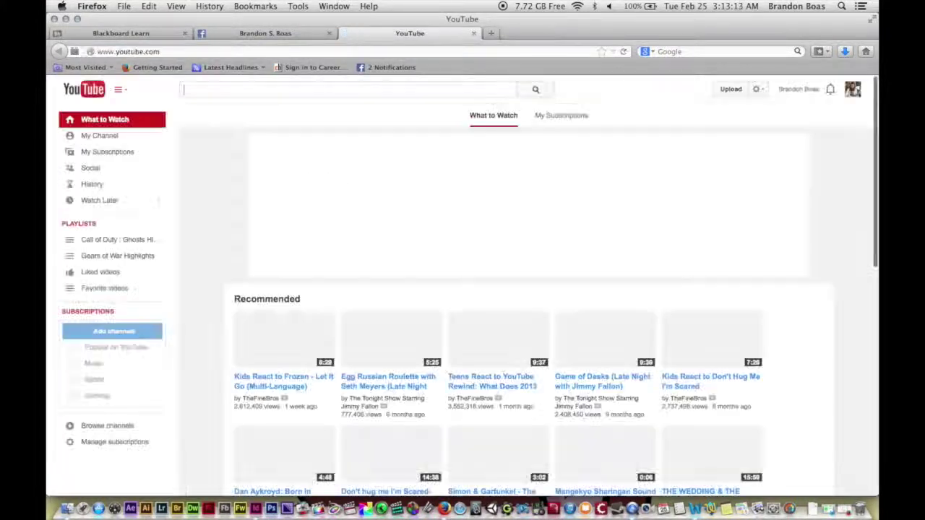
Step: Open My Channel from the YouTube avatar menu and copy the channel's web address
{"action": "left_click", "coordinate": [852, 89]}
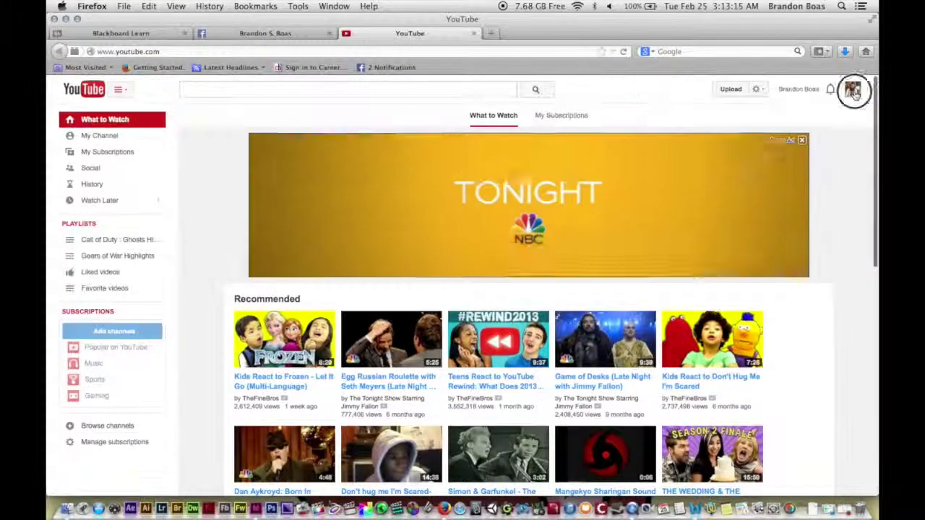
{"action": "left_click", "coordinate": [660, 128]}
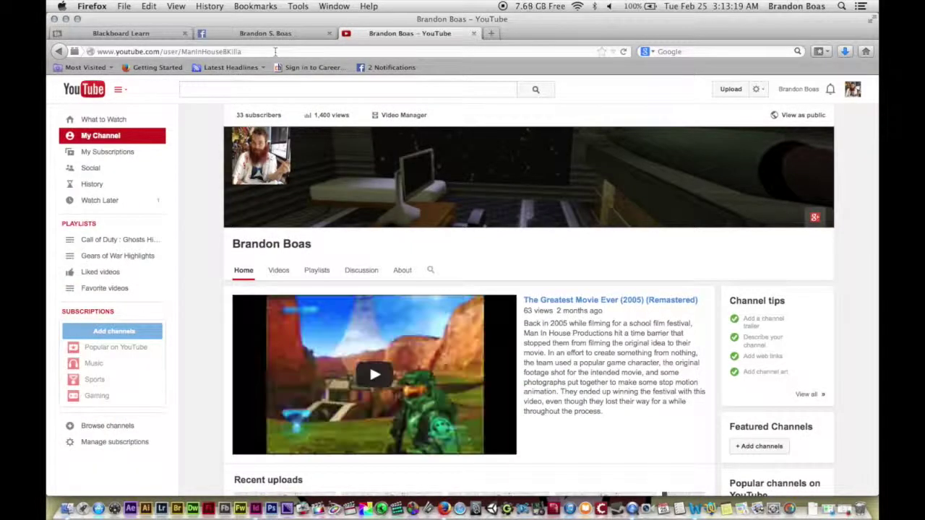
{"action": "left_click", "coordinate": [275, 52]}
{"action": "key", "text": "super+c"}
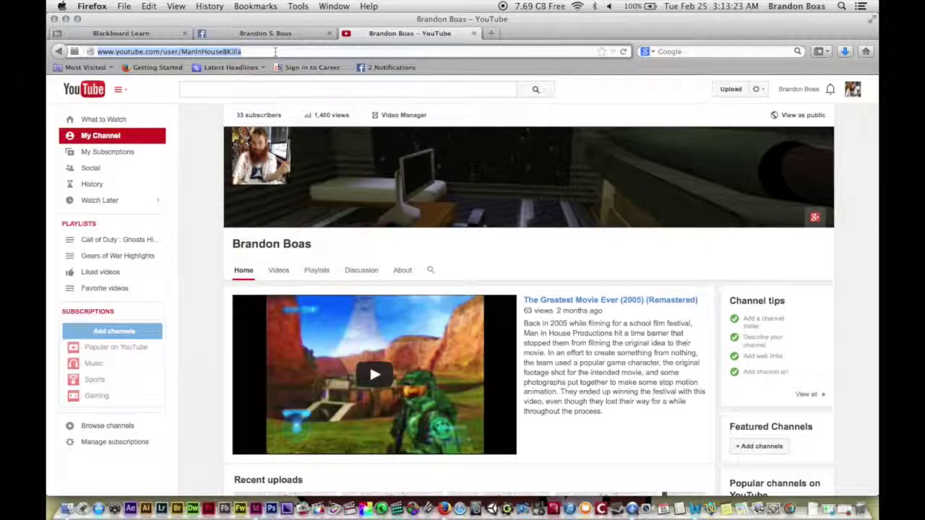
Step: Paste the YouTube channel URL as the YouTube icon's link and confirm it as Hyperlink 2
{"action": "left_click", "coordinate": [256, 508]}
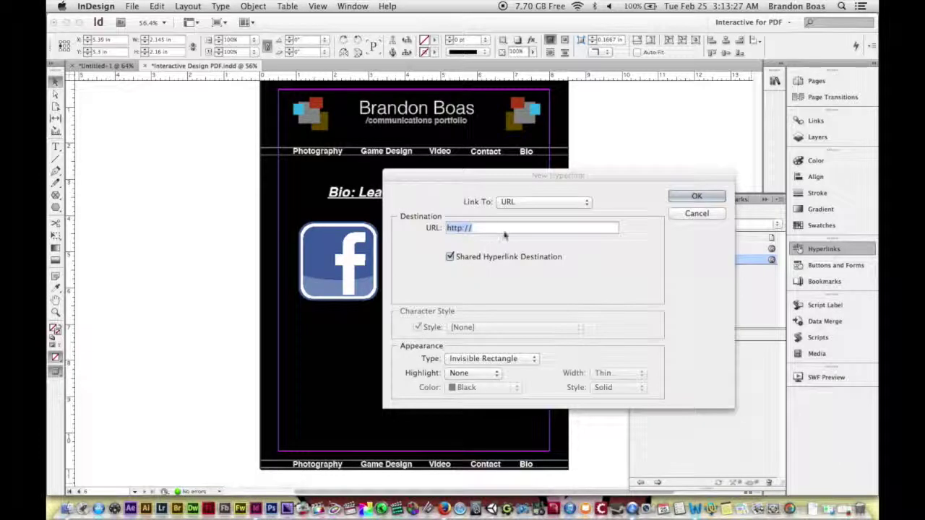
{"action": "key", "text": "super+v"}
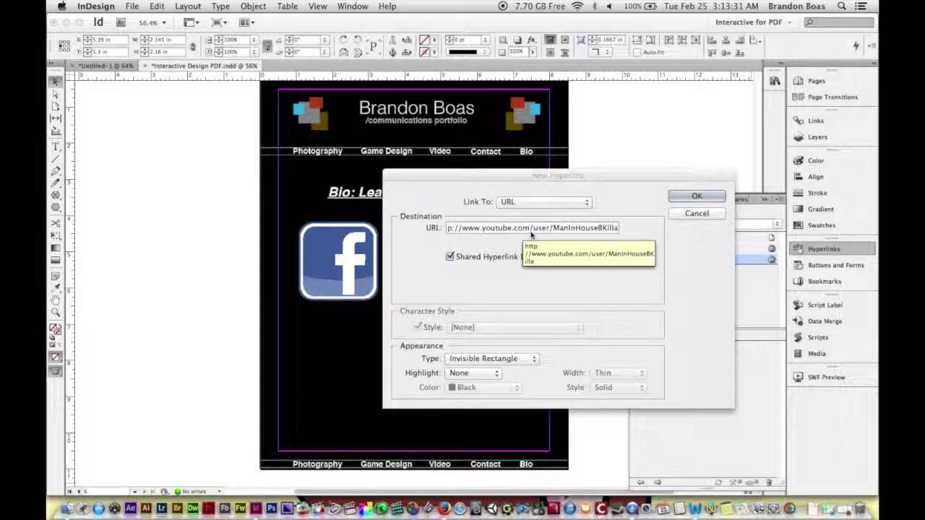
{"action": "left_click", "coordinate": [681, 197]}
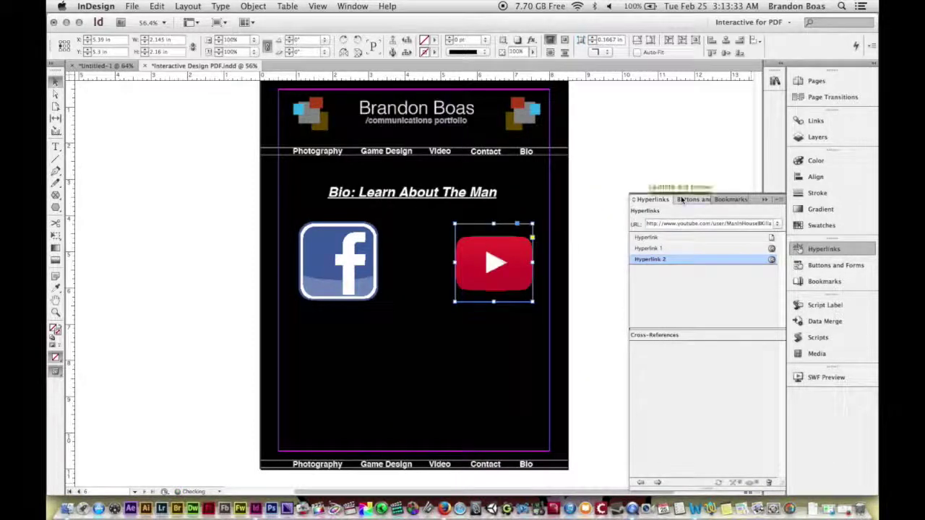
{"action": "left_click", "coordinate": [765, 200]}
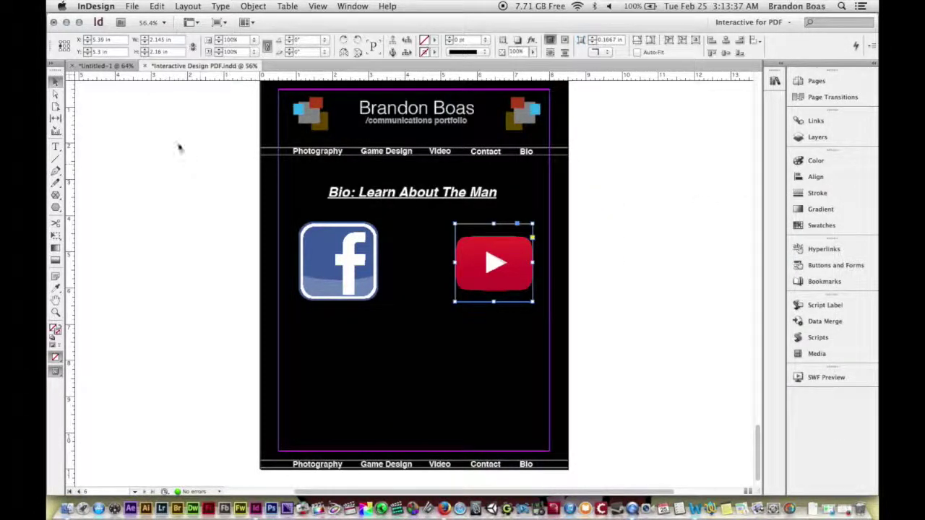
{"action": "left_click", "coordinate": [132, 7]}
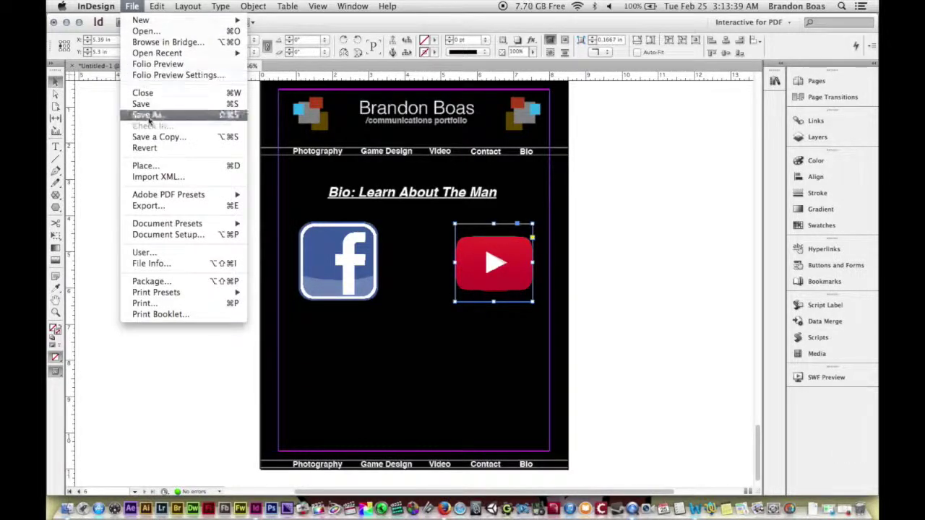
Step: Export the document to the Desktop as Test in Adobe PDF (Interactive), dismissing both warnings
{"action": "left_click", "coordinate": [149, 206]}
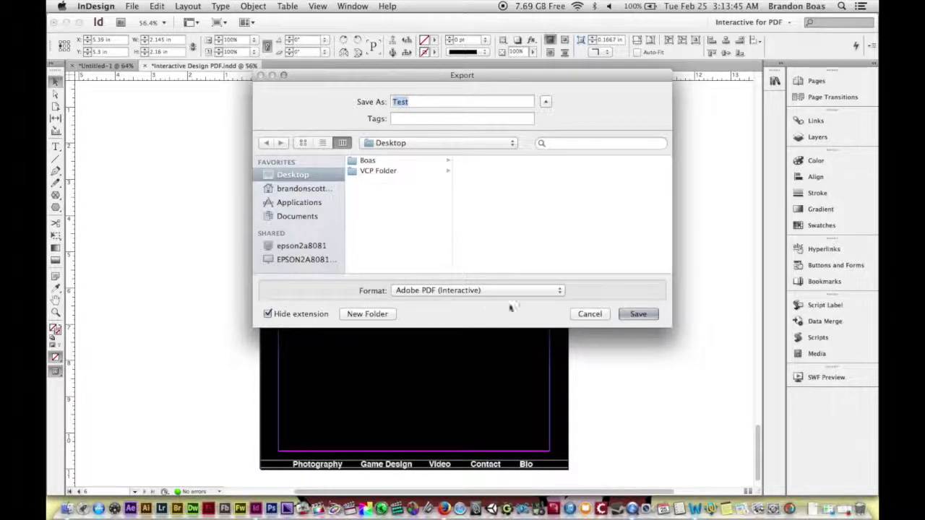
{"action": "left_click", "coordinate": [638, 313]}
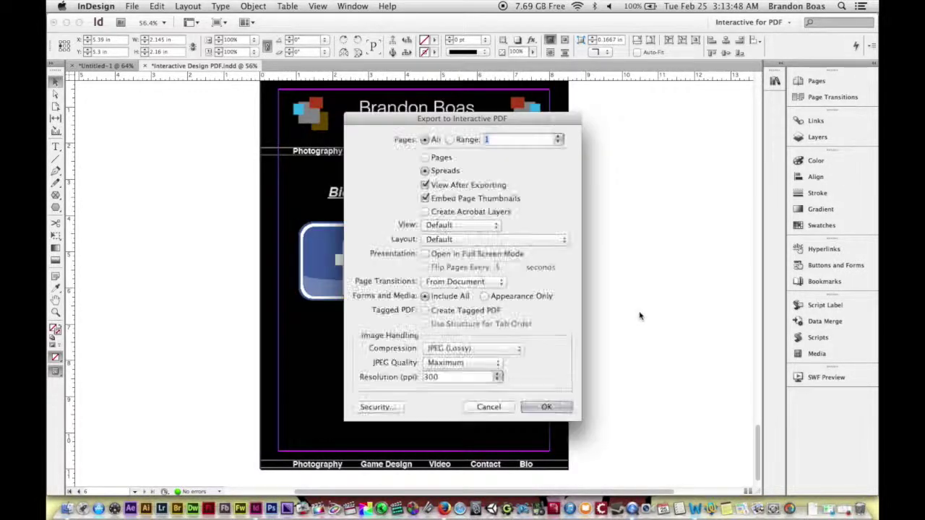
{"action": "left_click", "coordinate": [546, 408]}
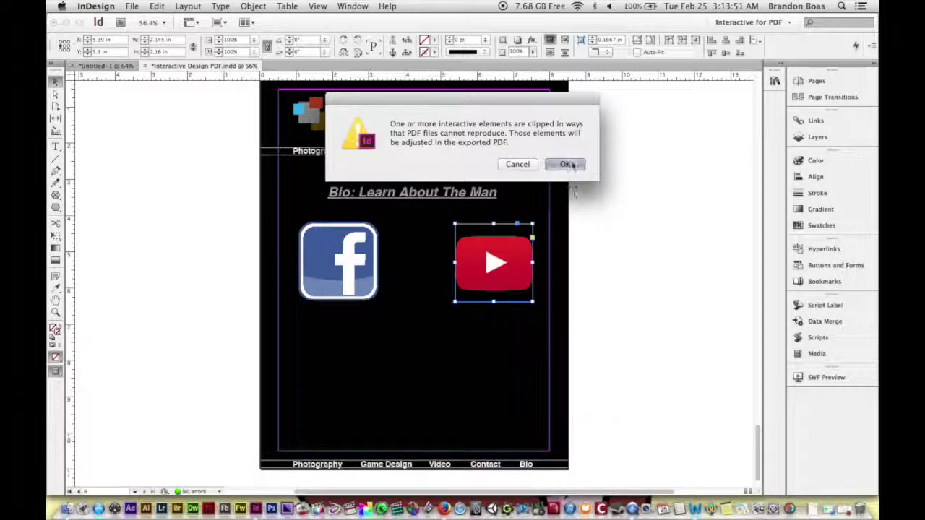
{"action": "left_click", "coordinate": [571, 165]}
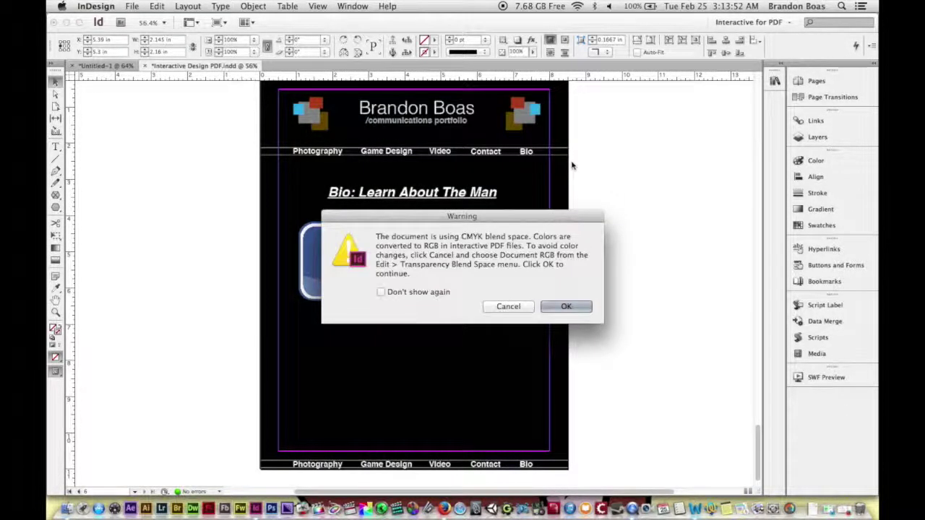
{"action": "left_click", "coordinate": [569, 309]}
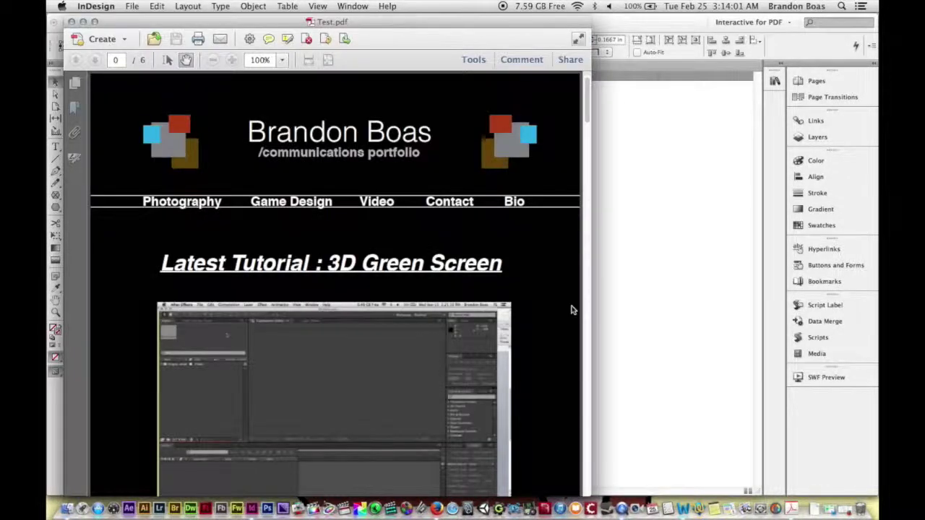
Step: Zoom Test.pdf to 50% and click the Video link repeatedly to confirm it jumps to page 4
{"action": "left_click", "coordinate": [283, 61]}
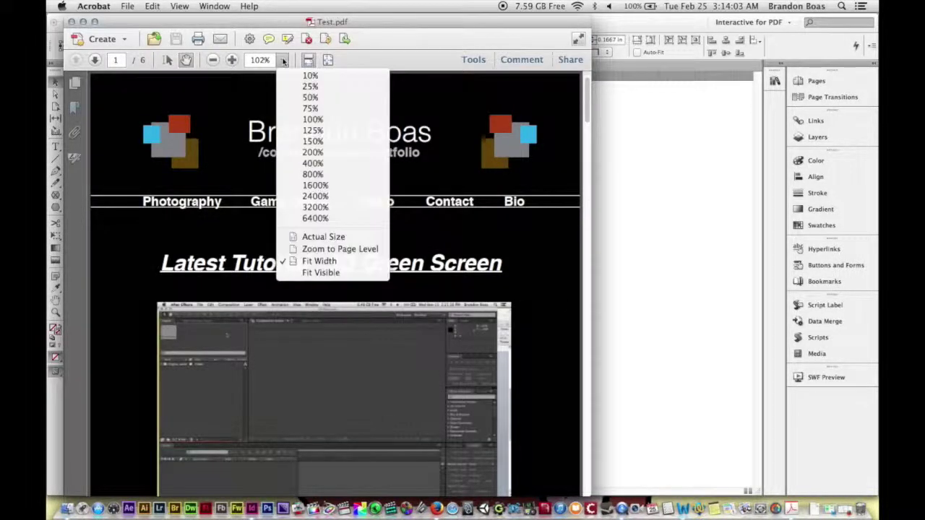
{"action": "left_click", "coordinate": [310, 97]}
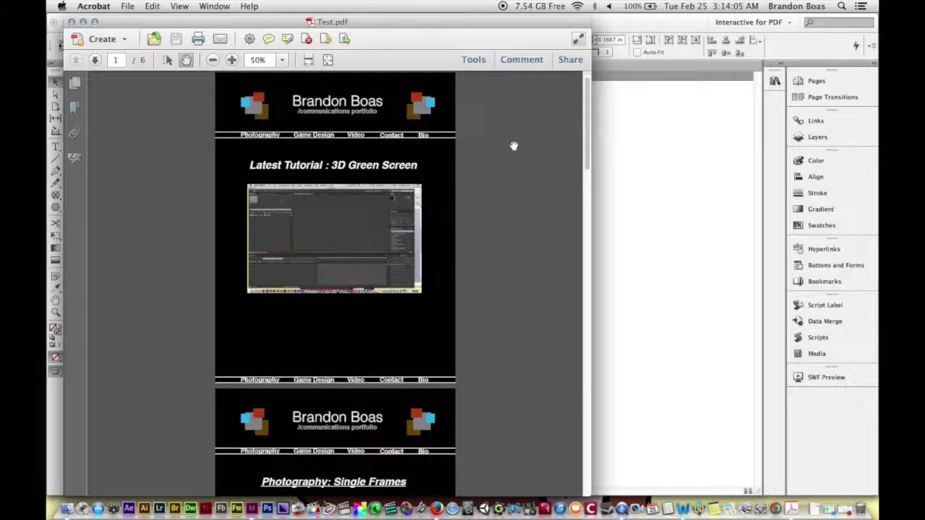
{"action": "left_click", "coordinate": [356, 135]}
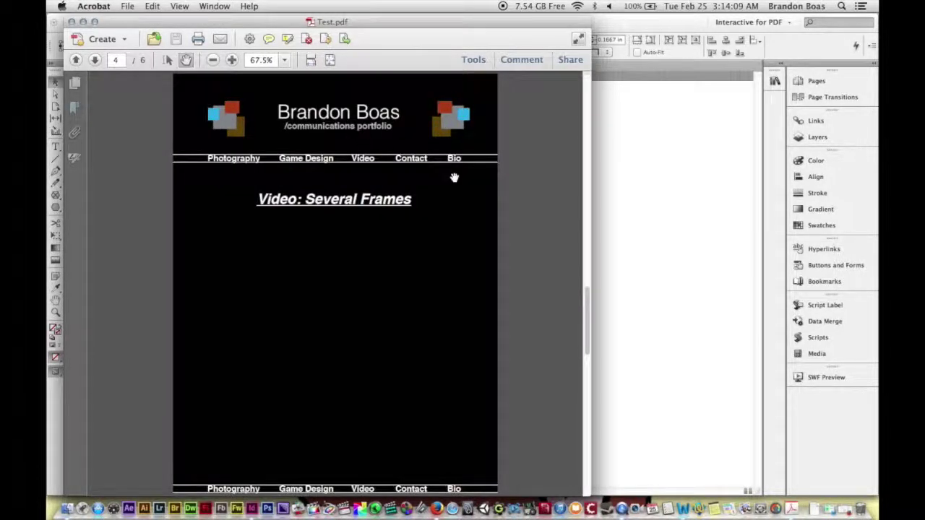
{"action": "scroll", "coordinate": [473, 202], "scroll_direction": "up", "scroll_amount": 3}
{"action": "scroll", "coordinate": [513, 160], "scroll_direction": "up", "scroll_amount": 7}
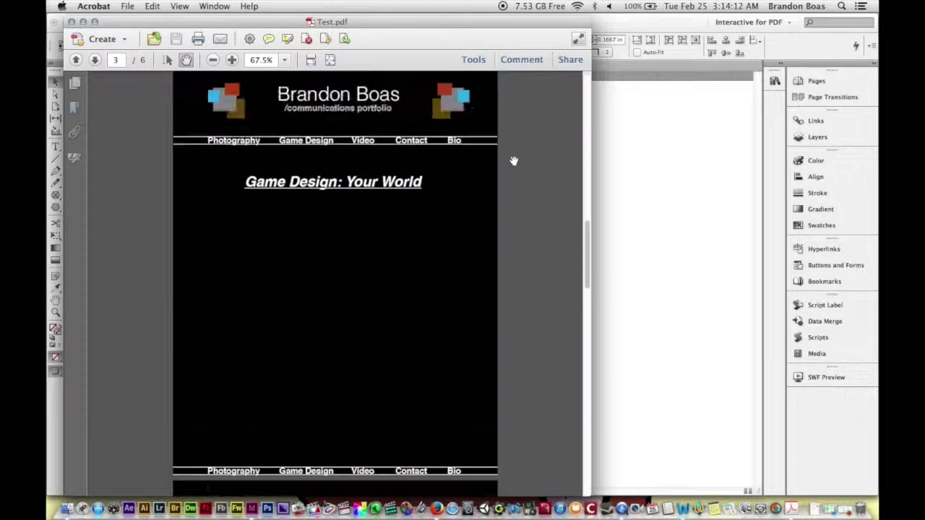
{"action": "left_click", "coordinate": [364, 177]}
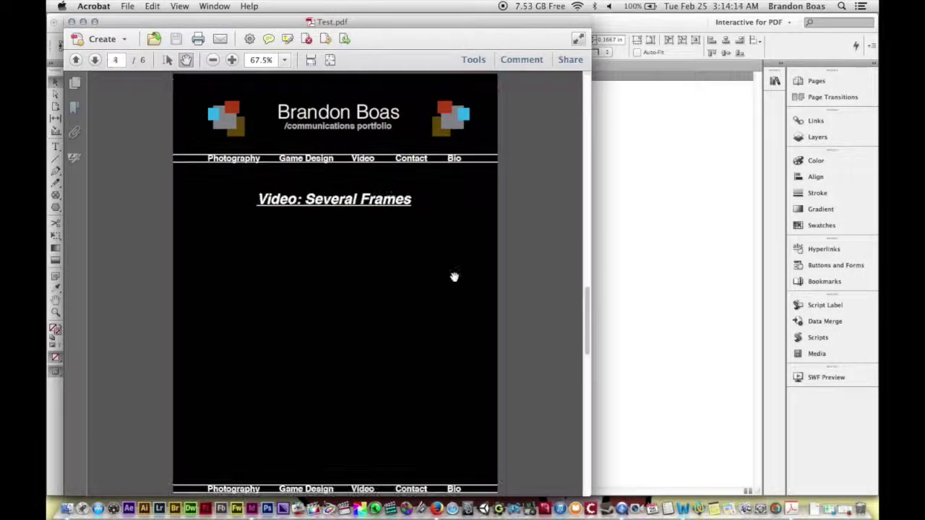
{"action": "scroll", "coordinate": [455, 276], "scroll_direction": "down", "scroll_amount": 15}
{"action": "scroll", "coordinate": [455, 278], "scroll_direction": "down", "scroll_amount": 5}
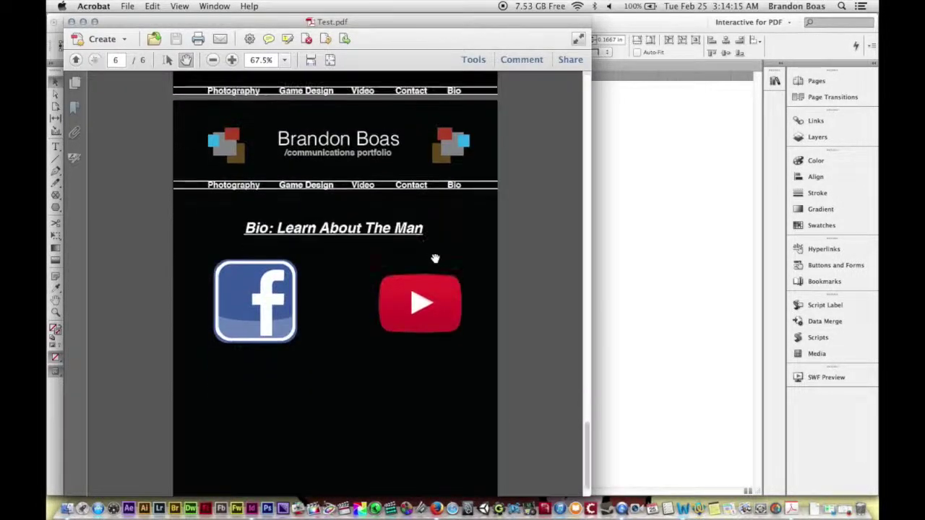
{"action": "left_click", "coordinate": [364, 191]}
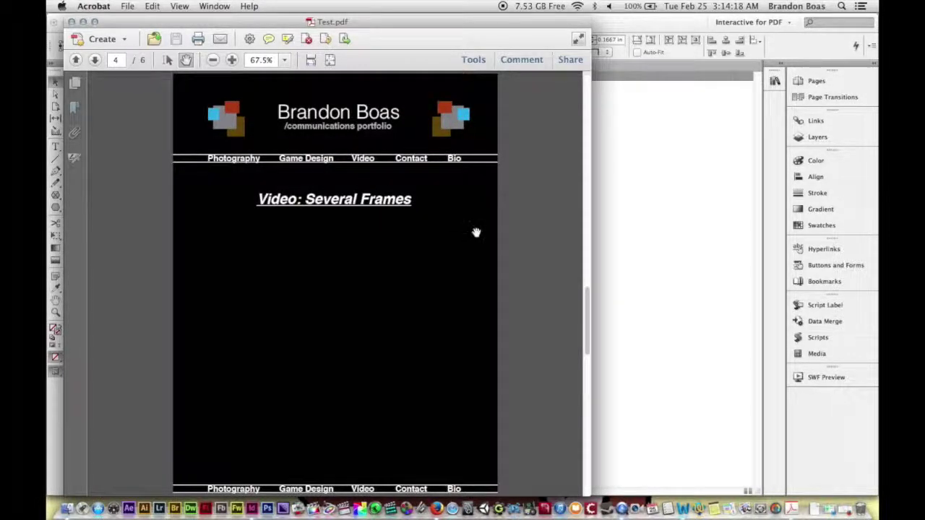
{"action": "scroll", "coordinate": [475, 232], "scroll_direction": "down", "scroll_amount": 9}
{"action": "scroll", "coordinate": [476, 231], "scroll_direction": "down", "scroll_amount": 10}
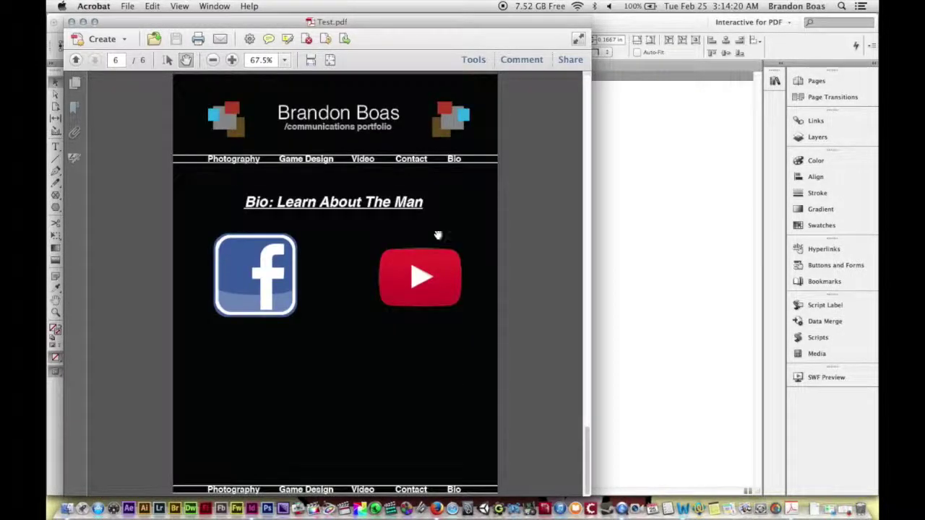
Step: Test the Facebook icon's link, unchecking Remember this action in the security warning
{"action": "left_click", "coordinate": [245, 268]}
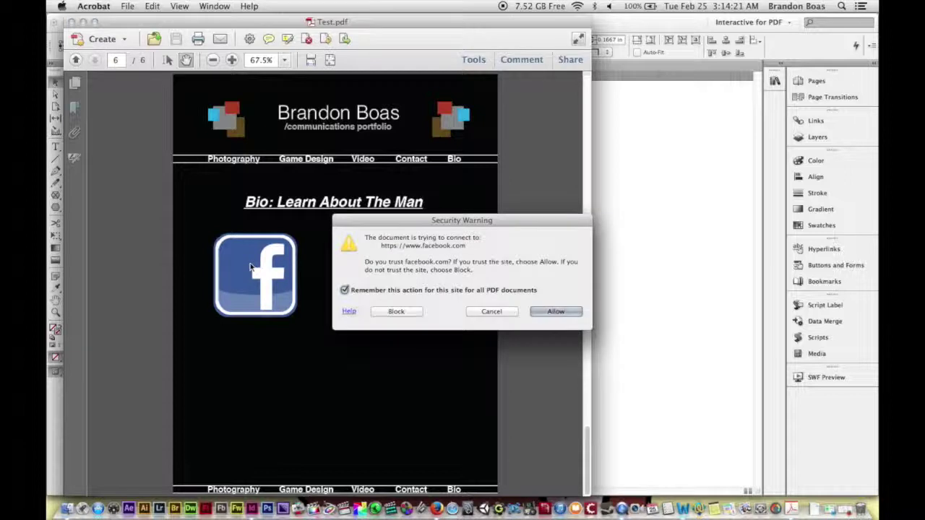
{"action": "left_click", "coordinate": [345, 290]}
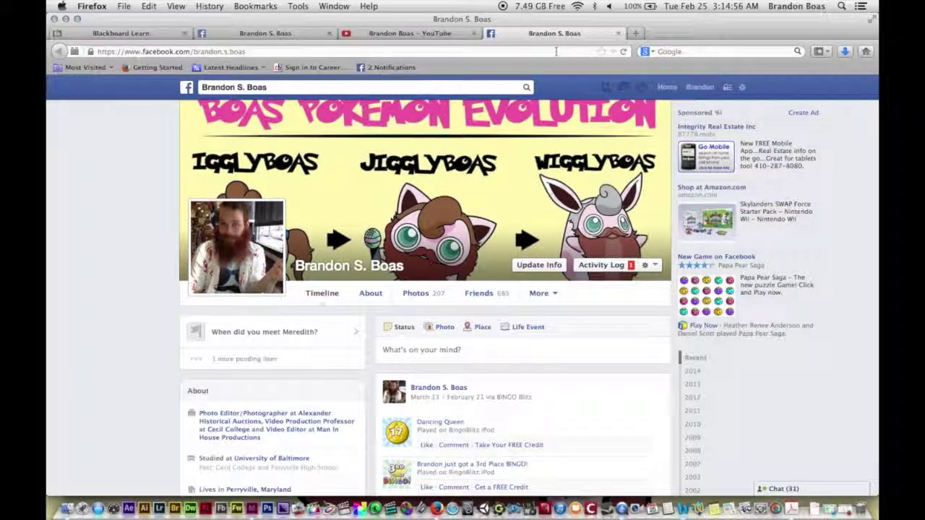
Step: Test the PDF's YouTube icon opens the channel, then close the YouTube and Facebook tabs and minimize Firefox
{"action": "key", "text": "super+Tab"}
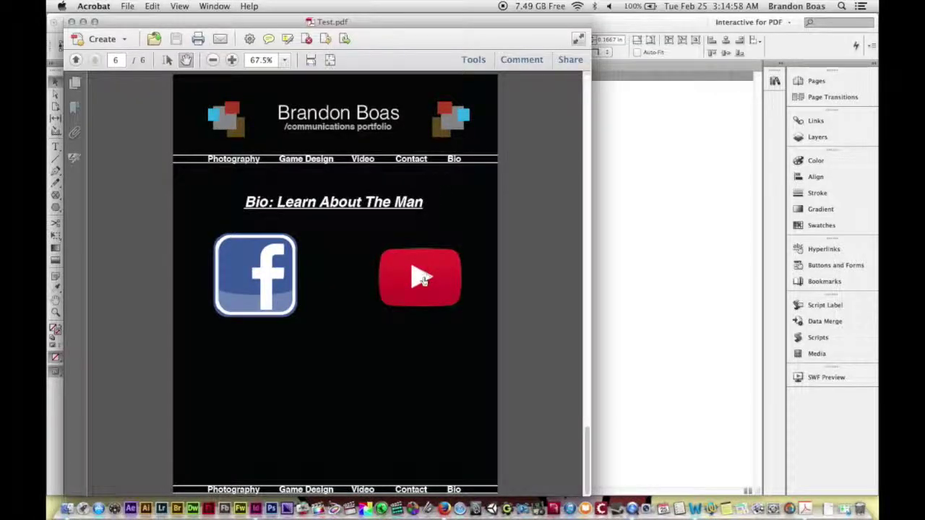
{"action": "left_click", "coordinate": [423, 280]}
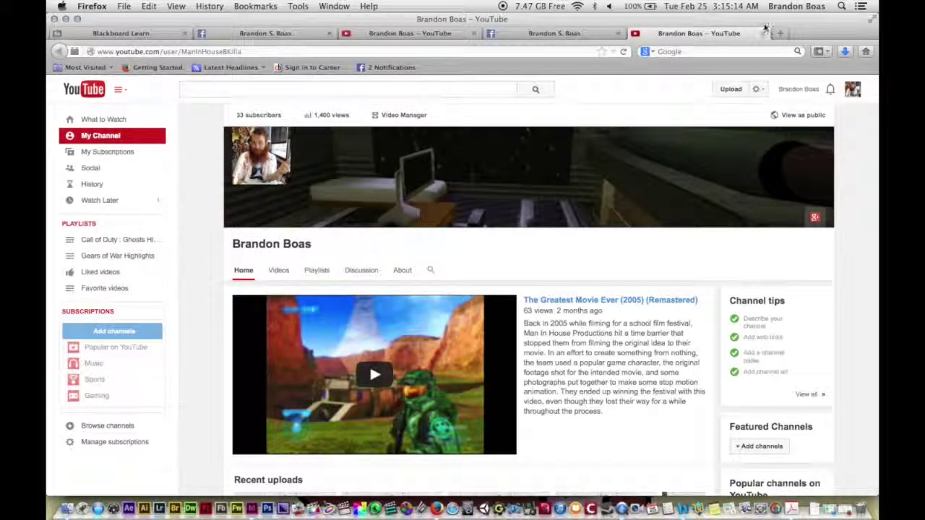
{"action": "left_click", "coordinate": [763, 33]}
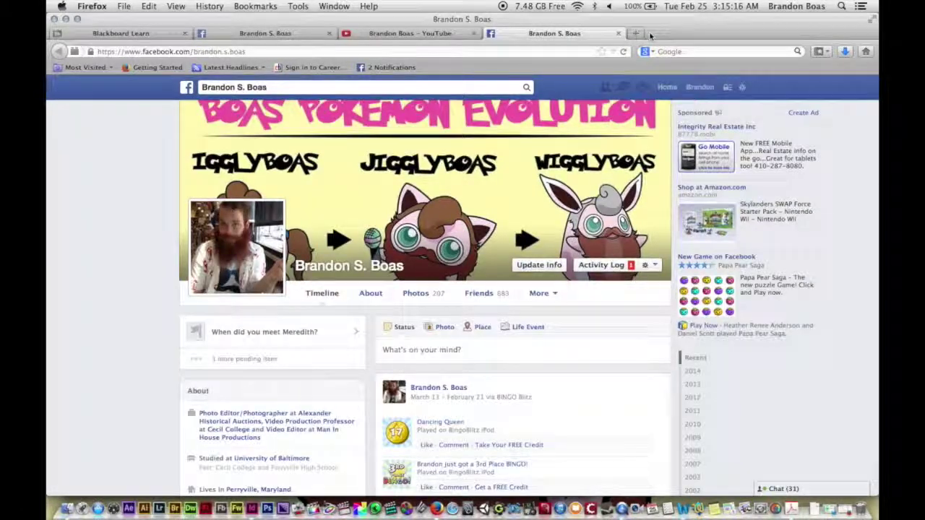
{"action": "left_click", "coordinate": [618, 33]}
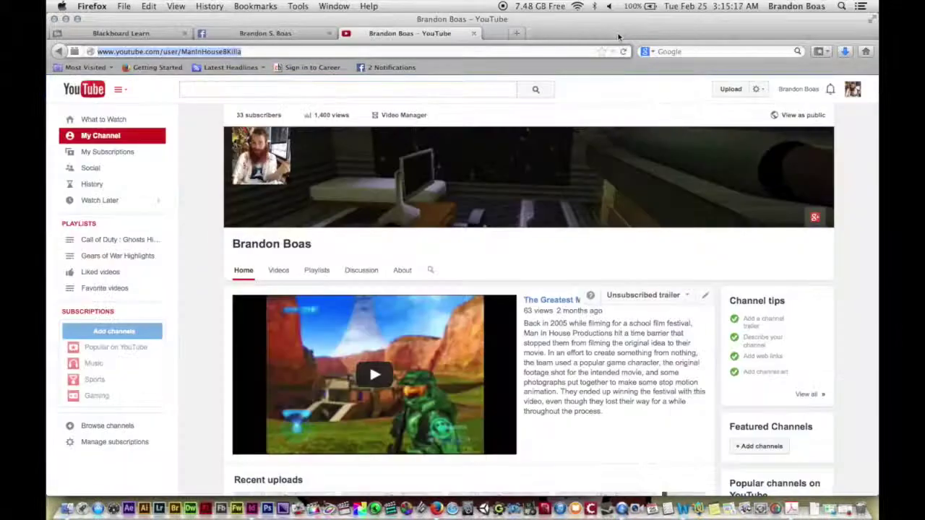
{"action": "left_click", "coordinate": [473, 33]}
{"action": "left_click", "coordinate": [329, 34]}
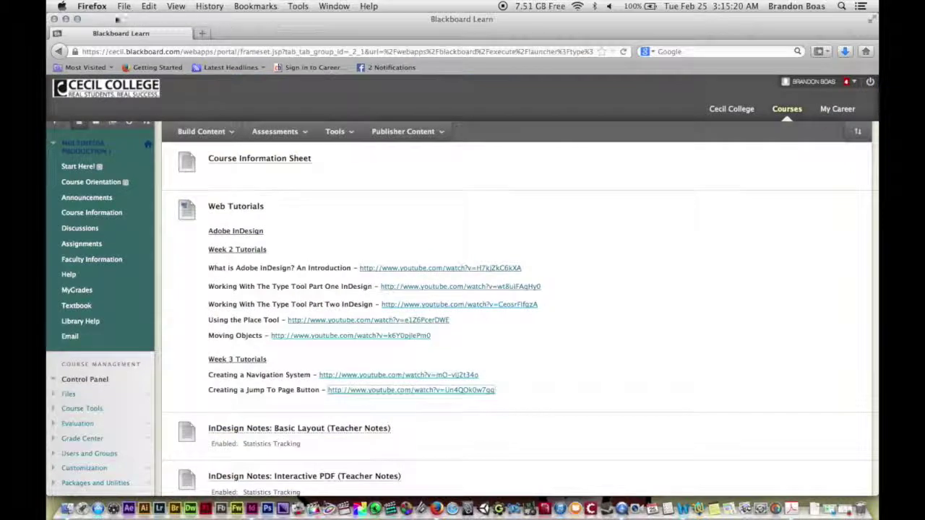
{"action": "left_click", "coordinate": [66, 19]}
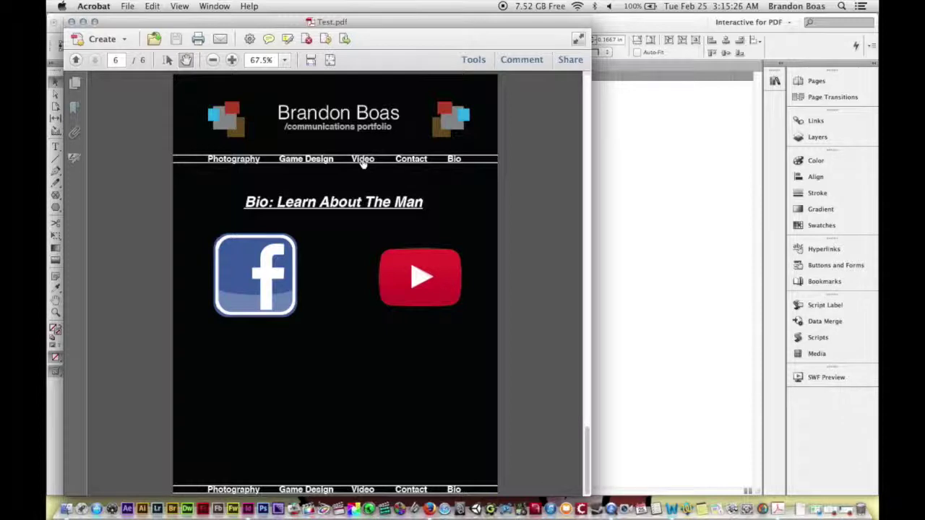
Step: Follow the Video link on the Bio page to page 4, Video: Several Frames
{"action": "left_click", "coordinate": [364, 162]}
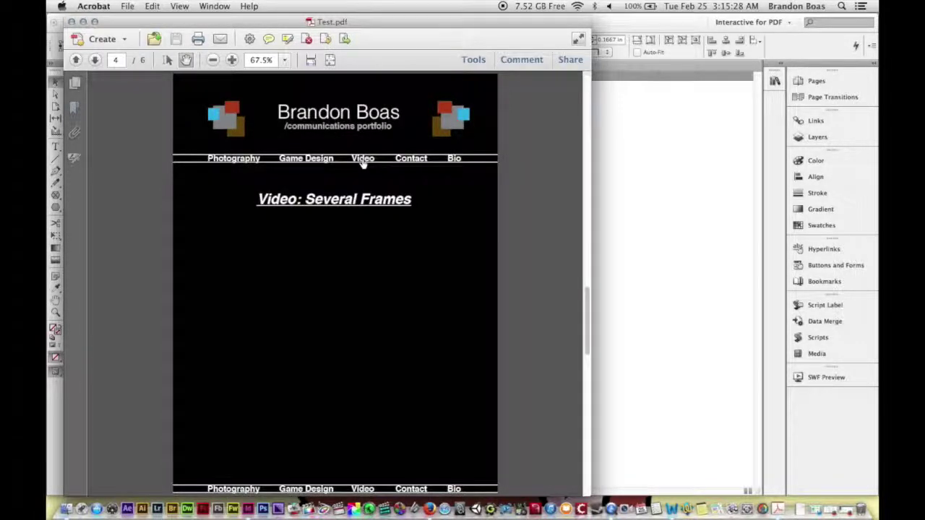